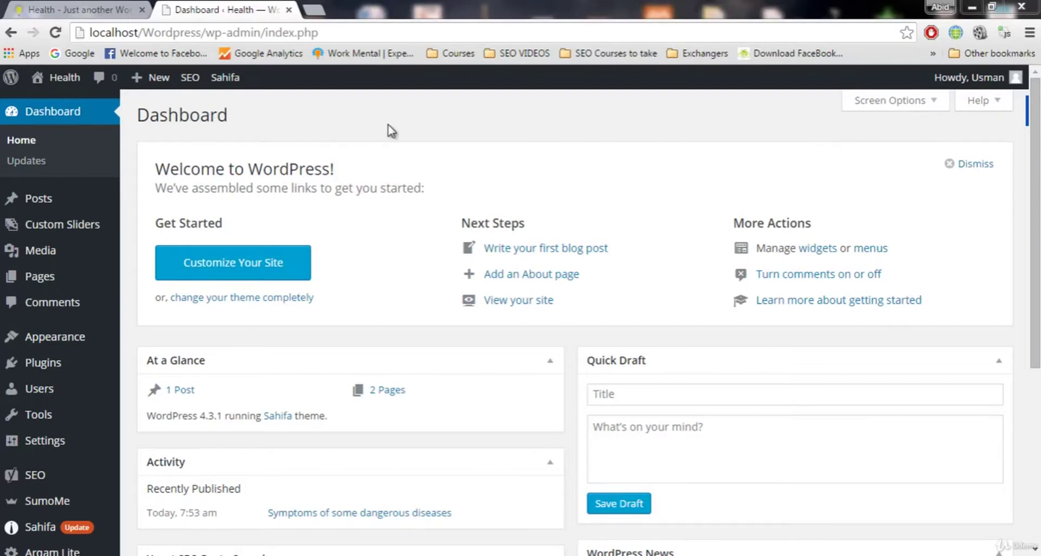
- Go to the Plugins section from the WordPress admin sidebar
{"action": "left_click", "coordinate": [56, 374]}
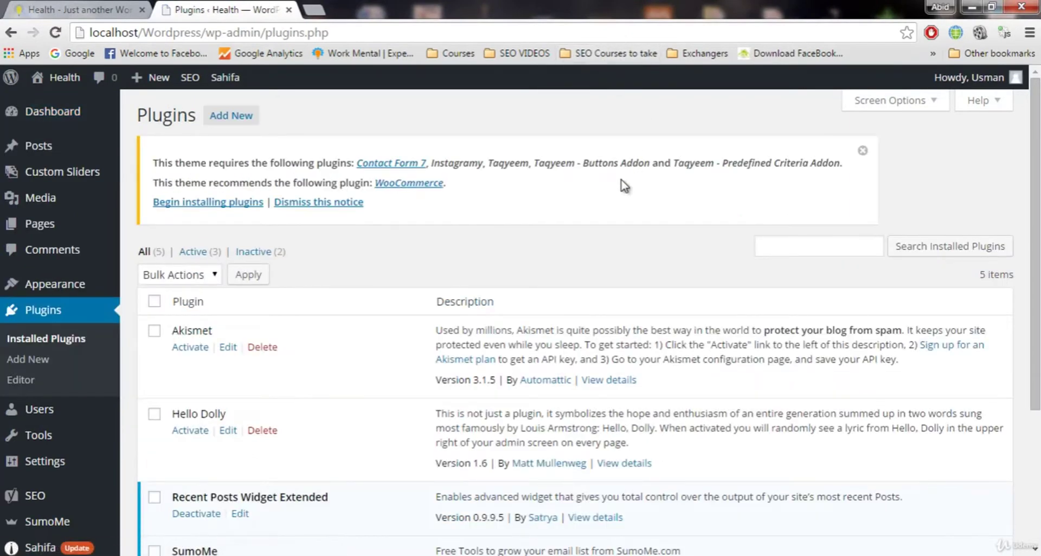
{"action": "left_click_drag", "start_coordinate": [1033, 179], "coordinate": [170, 38]}
- Search the plugin directory for 'google analytics by yoast' under Add New
{"action": "left_click", "coordinate": [247, 112]}
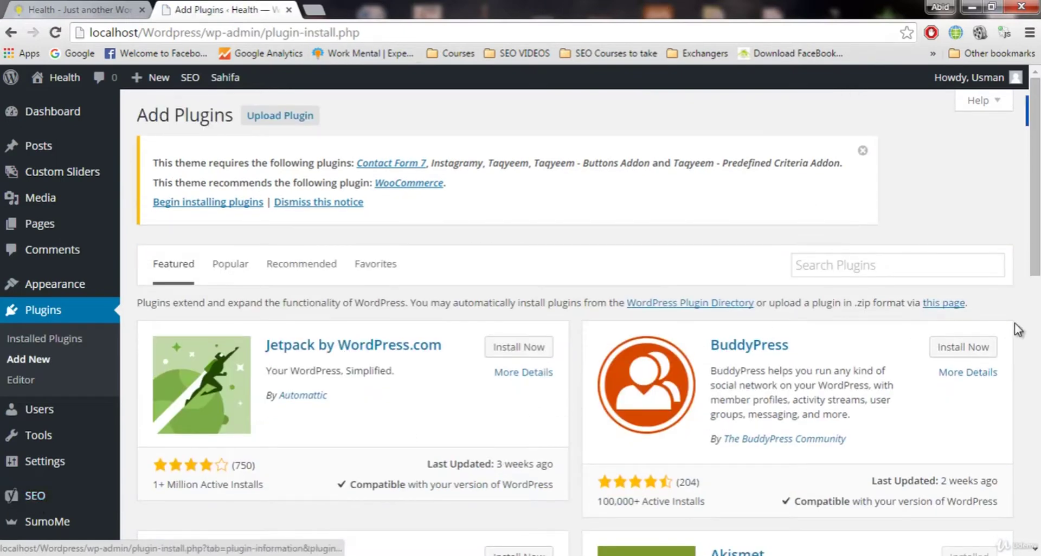
{"action": "left_click", "coordinate": [957, 258]}
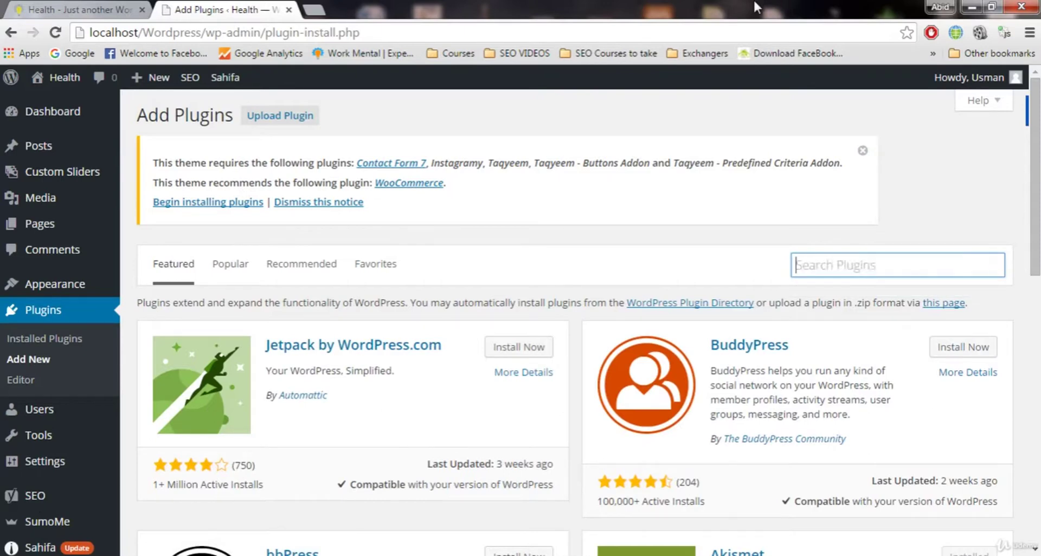
{"action": "type", "text": "google"}
{"action": "key", "text": "Down"}
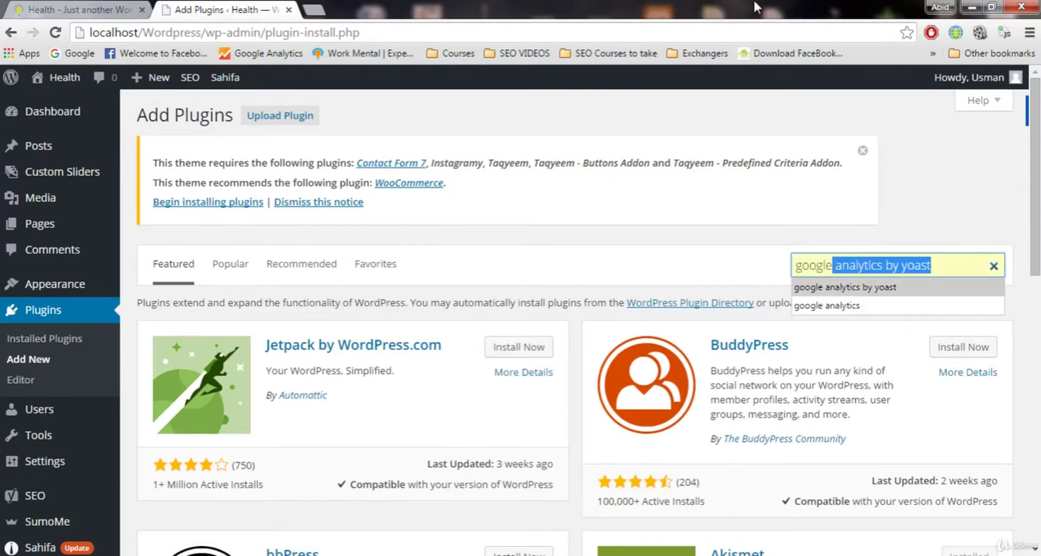
{"action": "key", "text": "Return"}
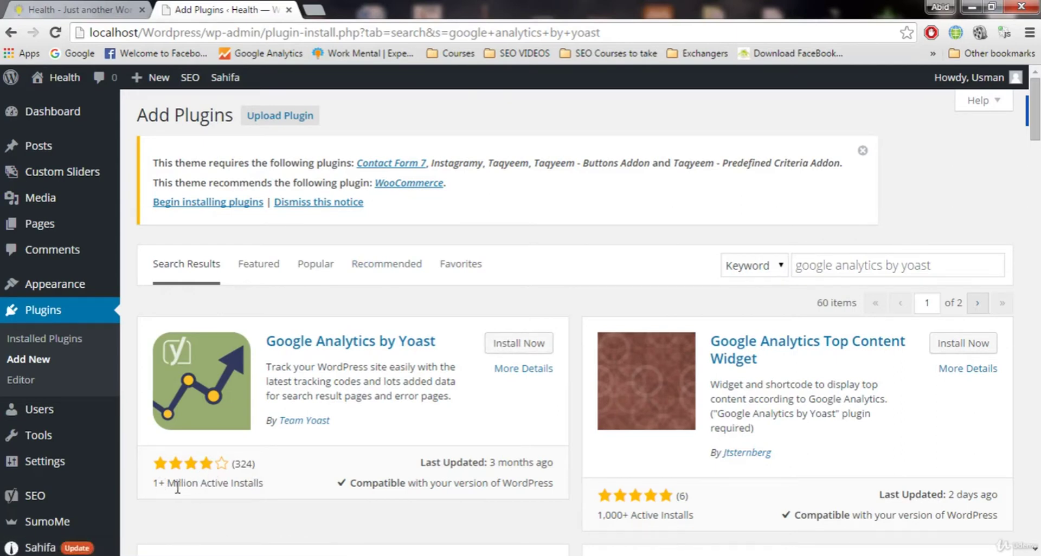
- Install Google Analytics by Yoast 5.4.6 and activate it
{"action": "left_click", "coordinate": [494, 347]}
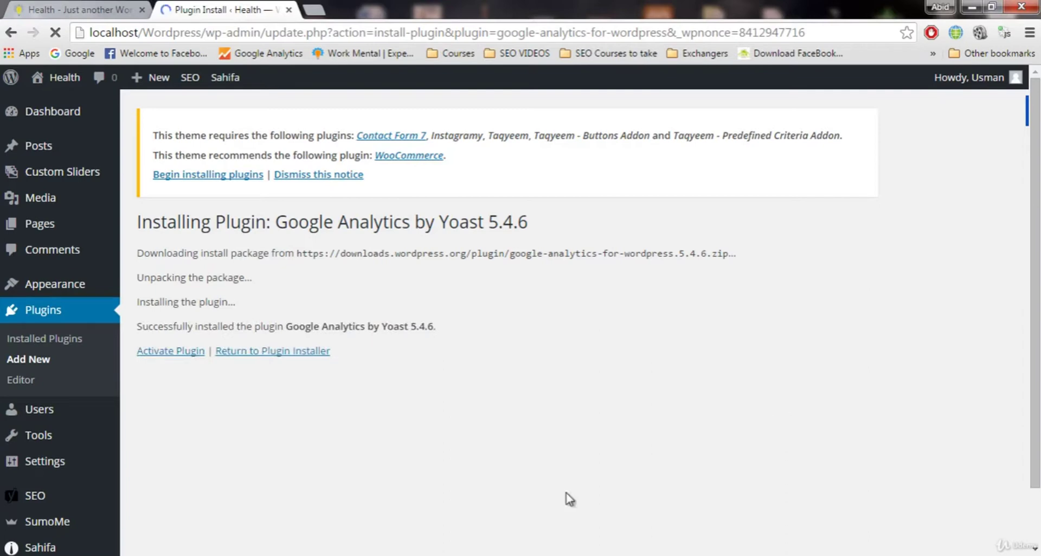
{"action": "left_click", "coordinate": [197, 353]}
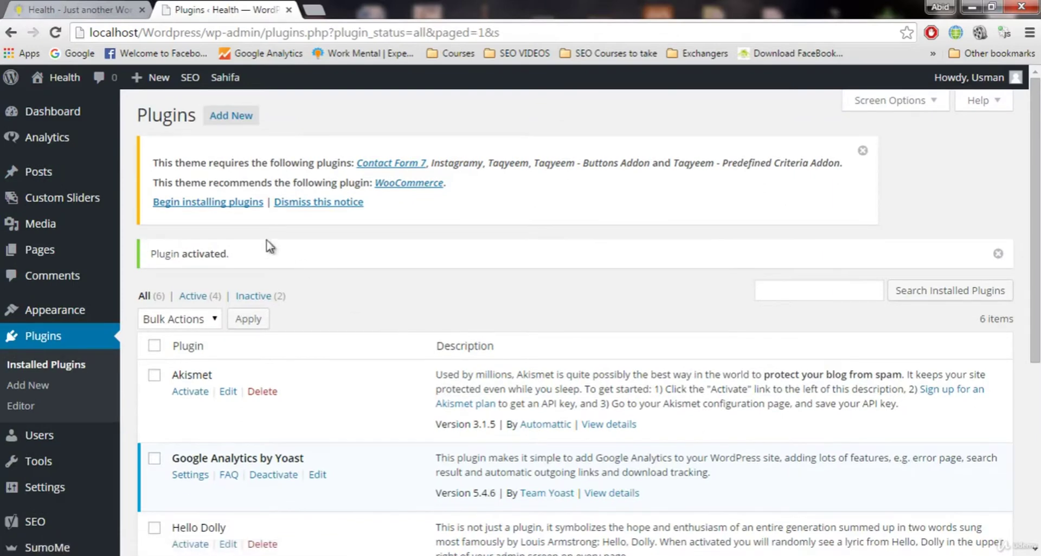
- Reveal the Analytics submenu showing Dashboard, Settings and Extensions
{"action": "mouse_move", "coordinate": [33, 144]}
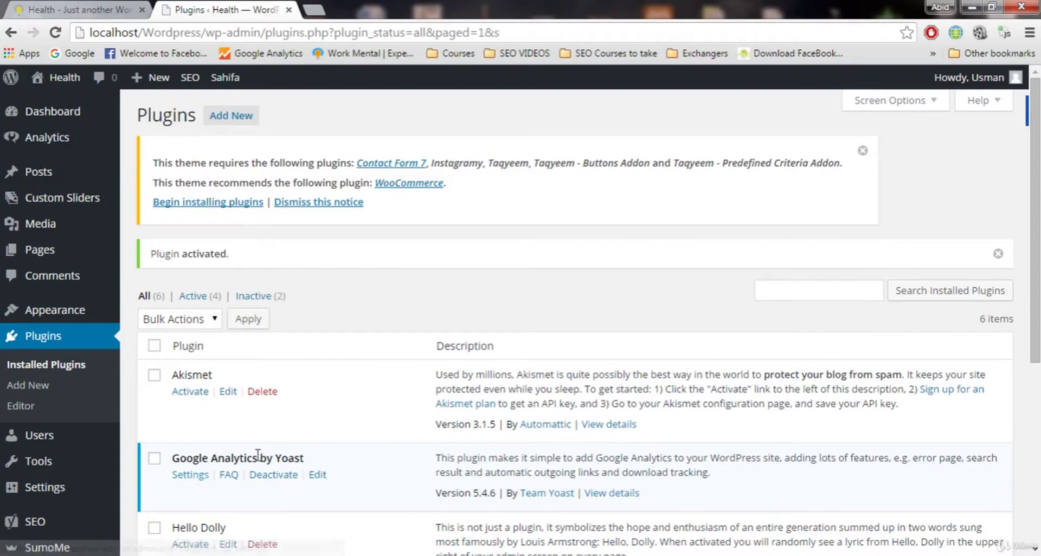
{"action": "mouse_move", "coordinate": [95, 142]}
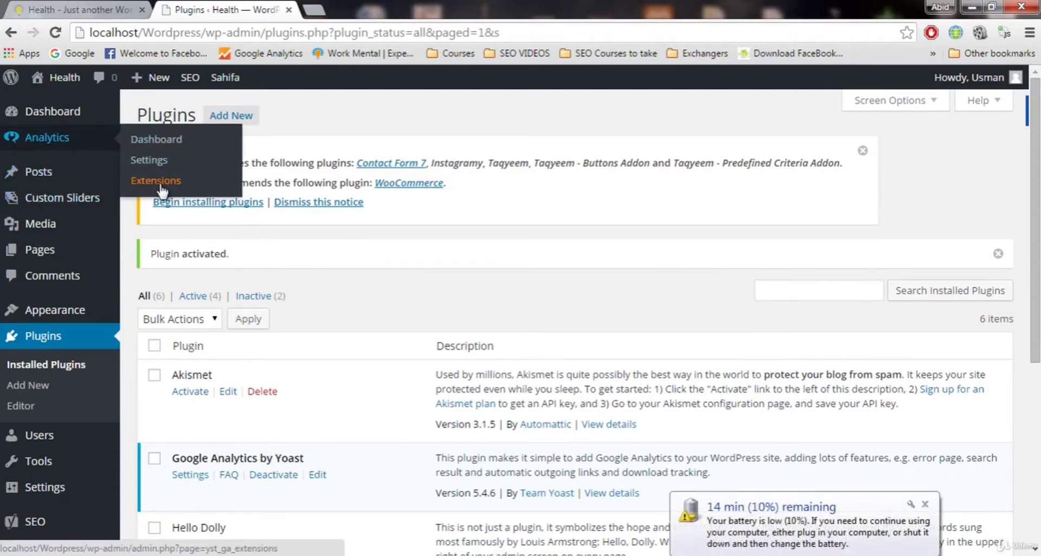
- Open Analytics Settings and dismiss the theme's required-plugins notice
{"action": "left_click", "coordinate": [156, 166]}
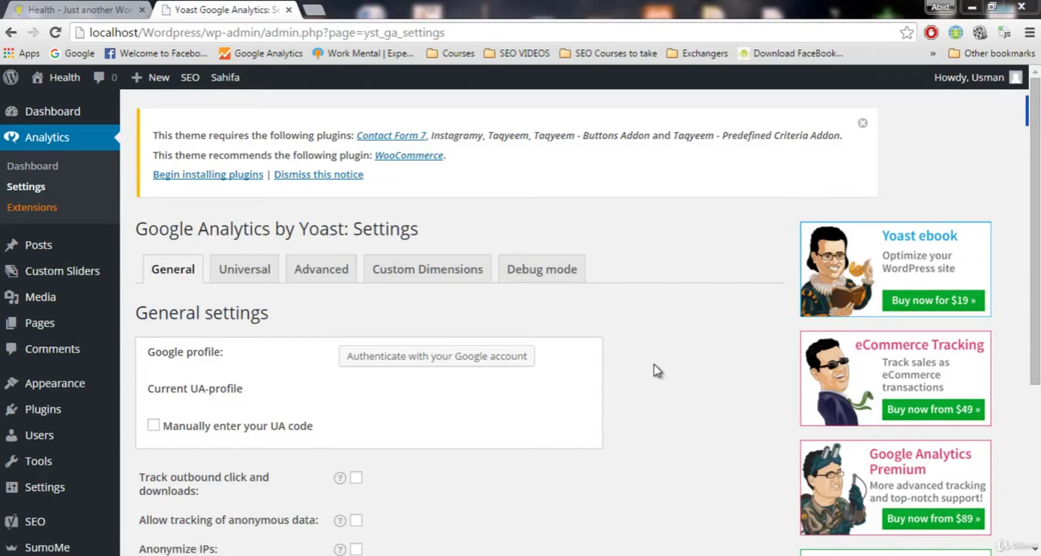
{"action": "mouse_move", "coordinate": [1035, 234]}
{"action": "left_mouse_down"}
{"action": "mouse_move", "coordinate": [1034, 375]}
{"action": "mouse_move", "coordinate": [1034, 237]}
{"action": "left_mouse_up"}
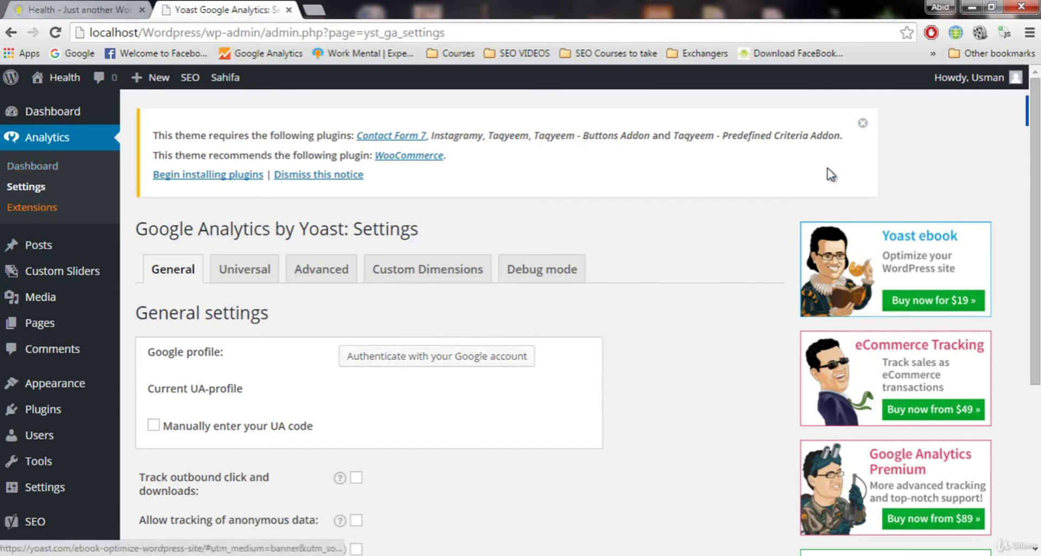
{"action": "left_click", "coordinate": [863, 126]}
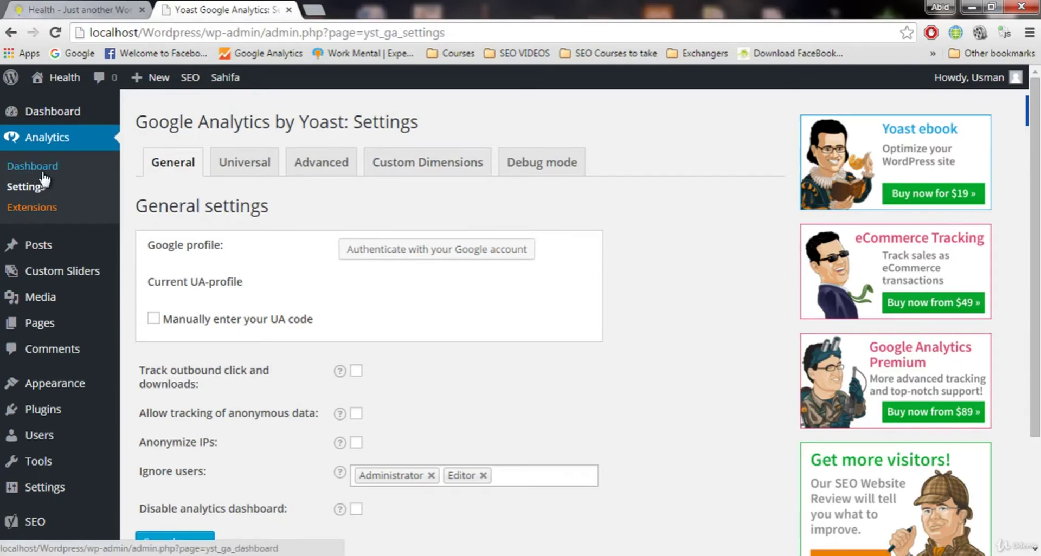
- Allow the plugin Google Analytics access, copy the authorization code, and close the popup
{"action": "left_click", "coordinate": [392, 254]}
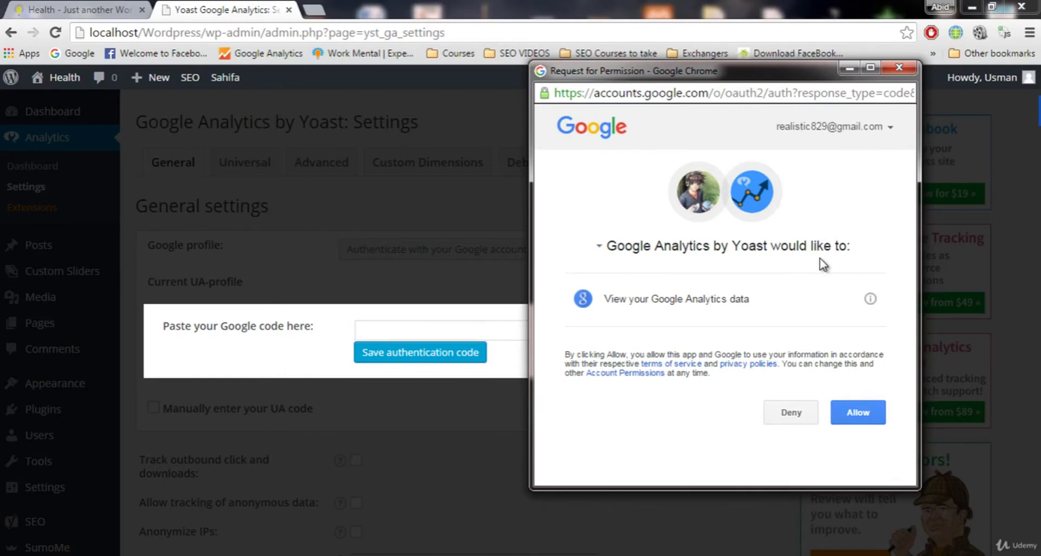
{"action": "left_click", "coordinate": [863, 414]}
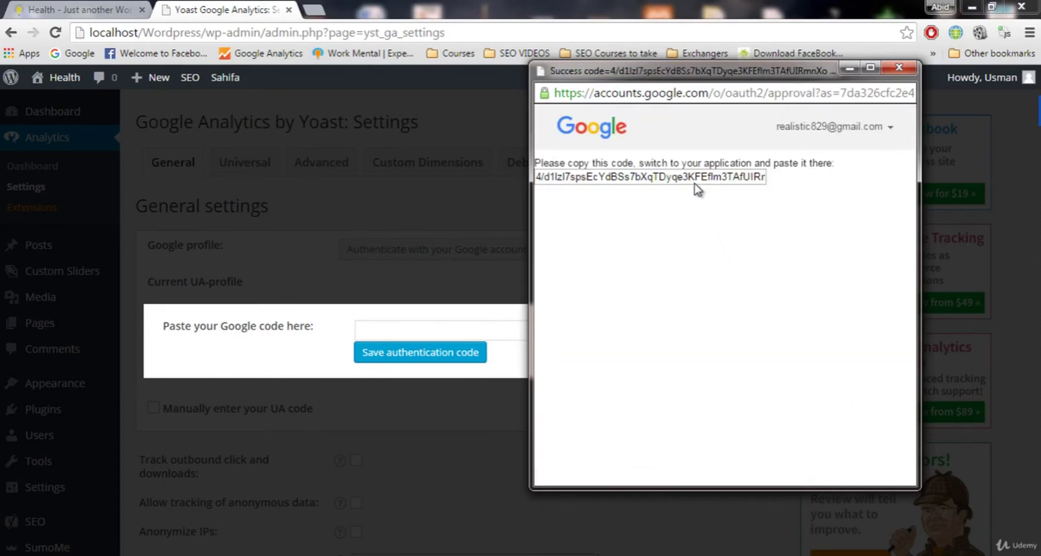
{"action": "left_click", "coordinate": [697, 182]}
{"action": "right_click", "coordinate": [697, 181]}
{"action": "left_click", "coordinate": [713, 194]}
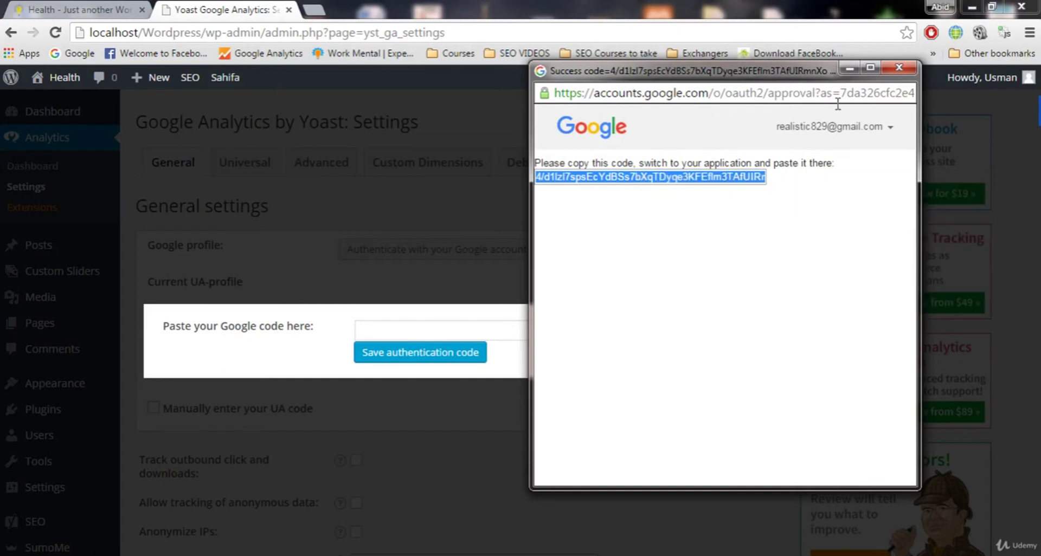
{"action": "left_click", "coordinate": [899, 68]}
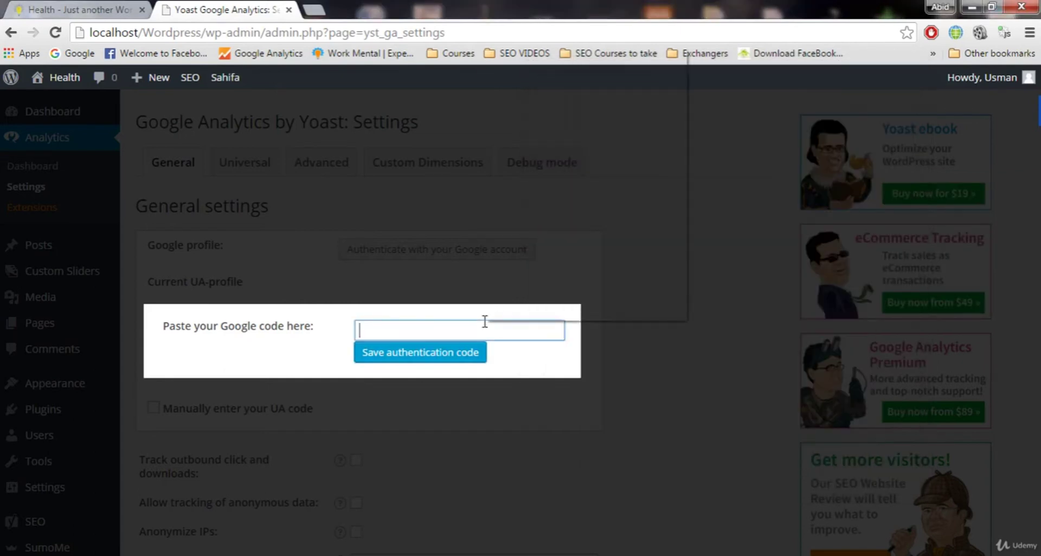
{"action": "right_click", "coordinate": [484, 323]}
- Paste the Google authorization code into the field and save it
{"action": "left_click", "coordinate": [521, 137]}
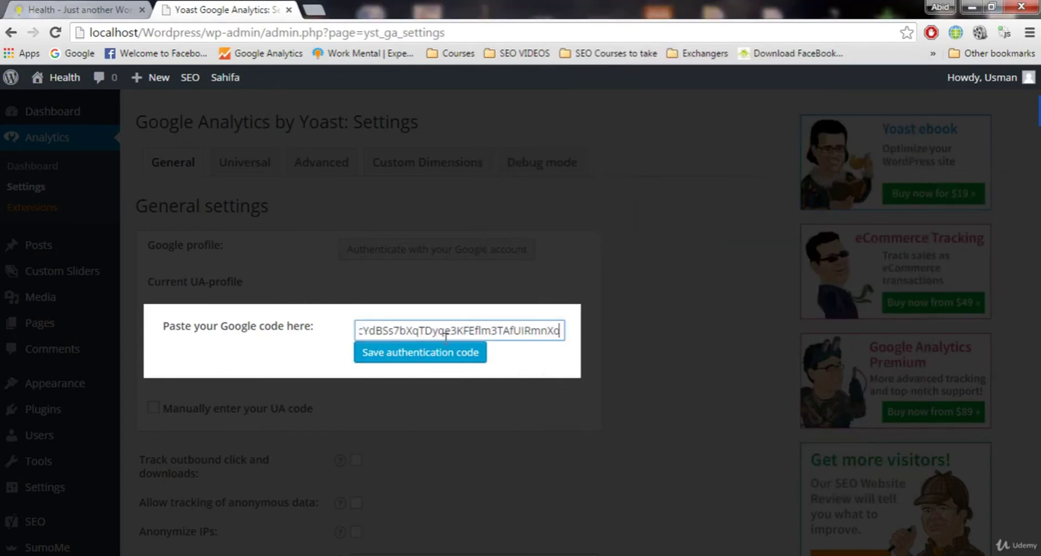
{"action": "left_click", "coordinate": [400, 356]}
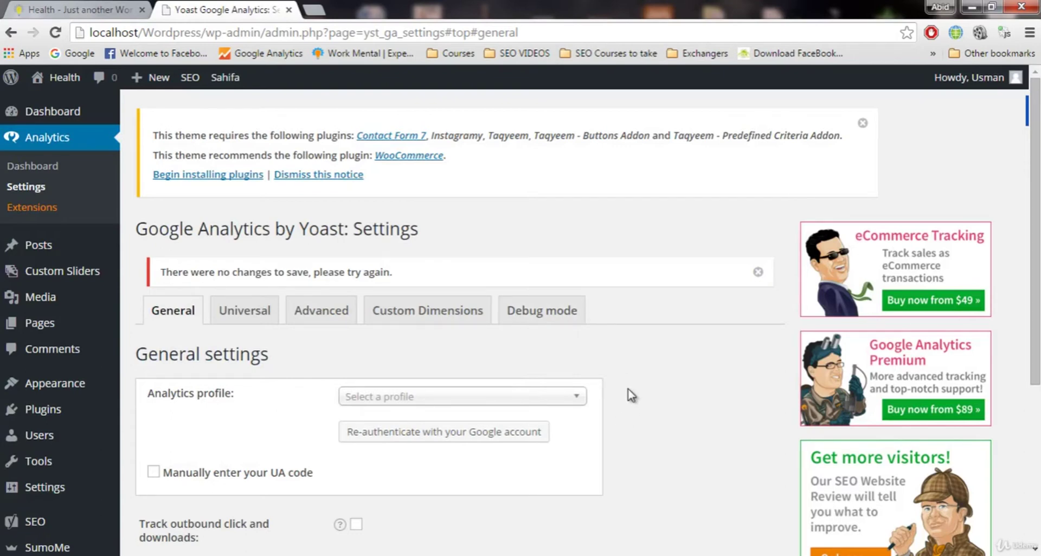
- Choose Work Mental's All Web Site Data from the Analytics profile dropdown
{"action": "scroll", "coordinate": [631, 395], "scroll_direction": "down", "scroll_amount": 2}
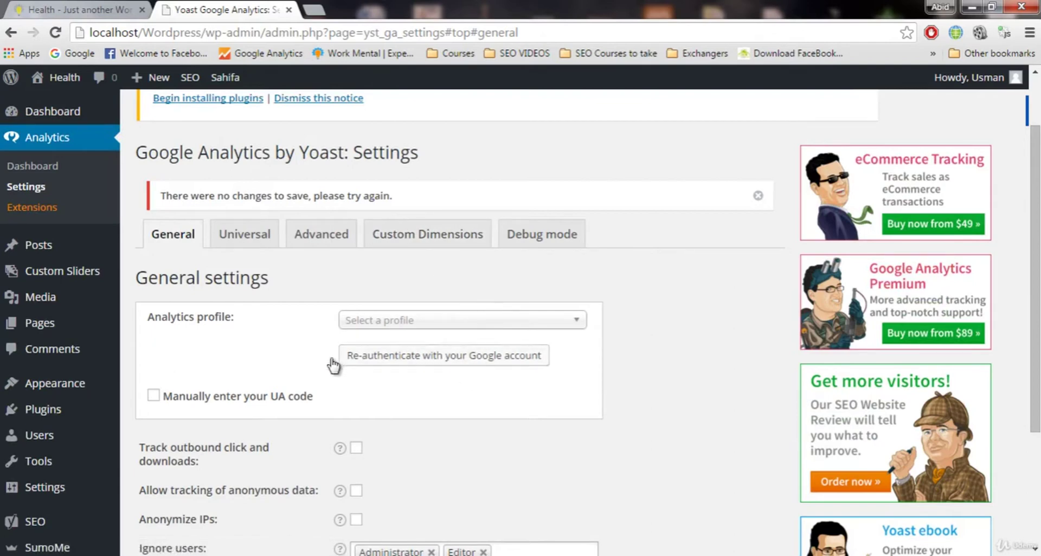
{"action": "left_click", "coordinate": [416, 323]}
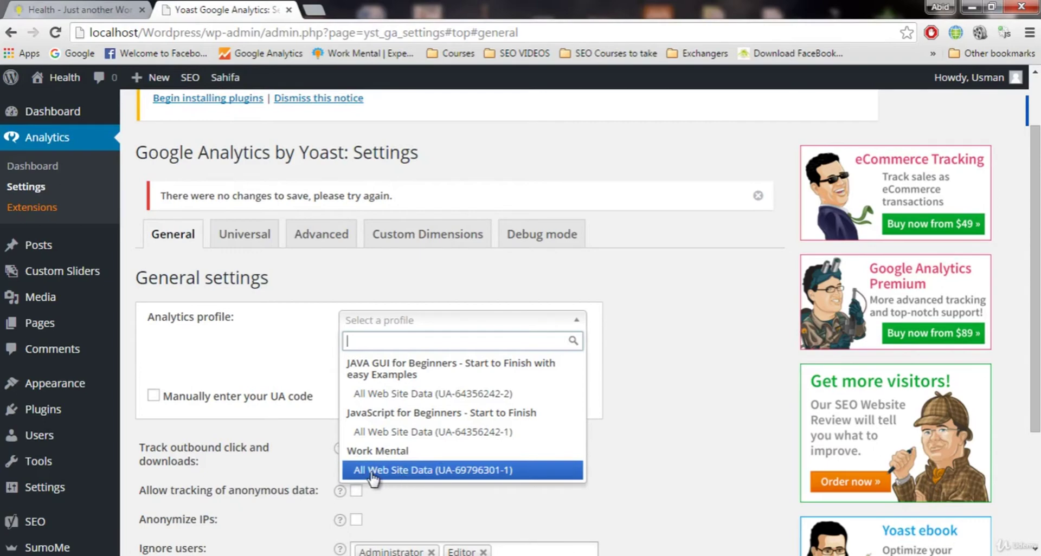
{"action": "left_click", "coordinate": [407, 472]}
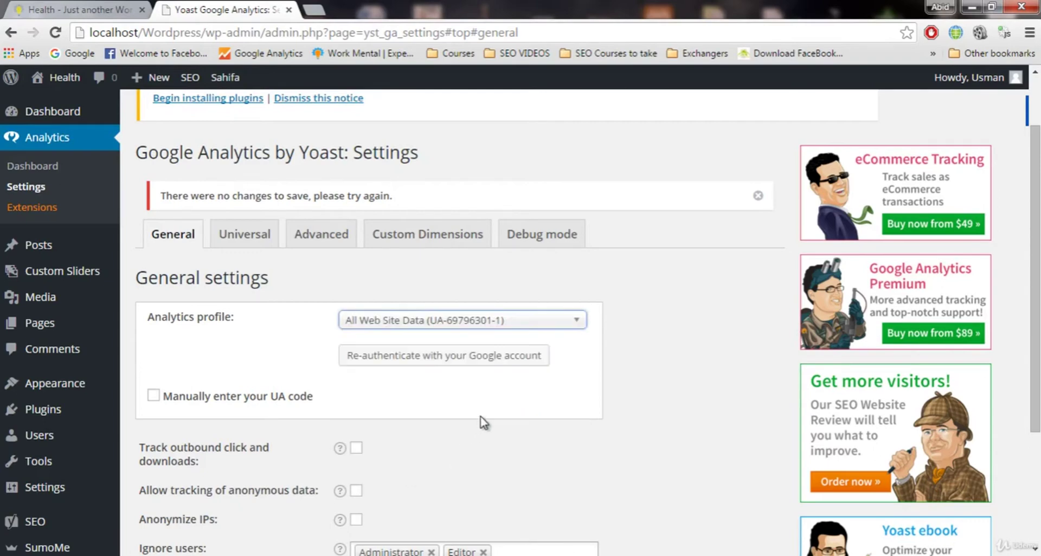
{"action": "scroll", "coordinate": [461, 369], "scroll_direction": "down", "scroll_amount": 5}
- Dismiss the 'no changes to save' notice and save the settings with the new profile
{"action": "left_click", "coordinate": [208, 472]}
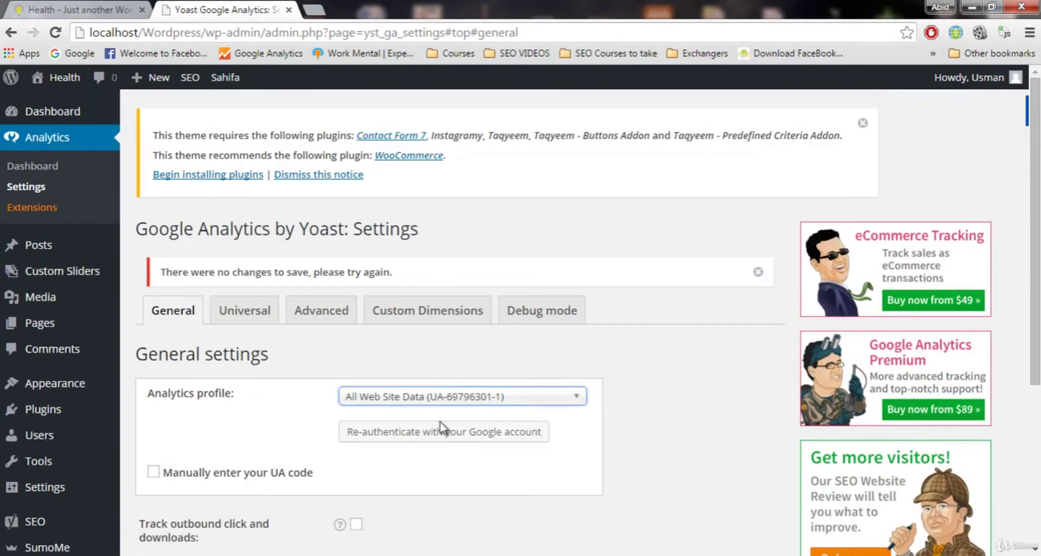
{"action": "left_click", "coordinate": [758, 272]}
{"action": "scroll", "coordinate": [696, 466], "scroll_direction": "down", "scroll_amount": 3}
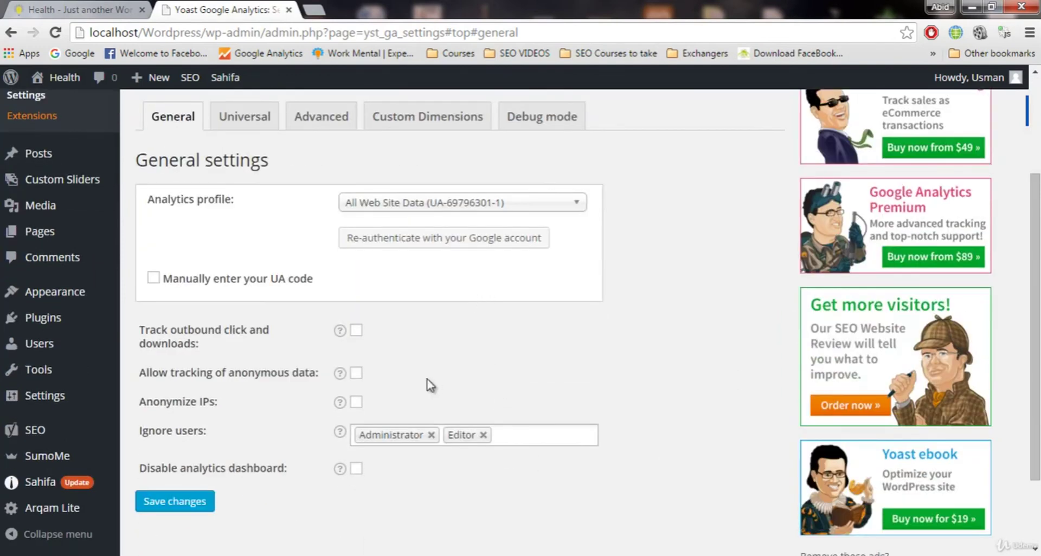
{"action": "left_click", "coordinate": [206, 506]}
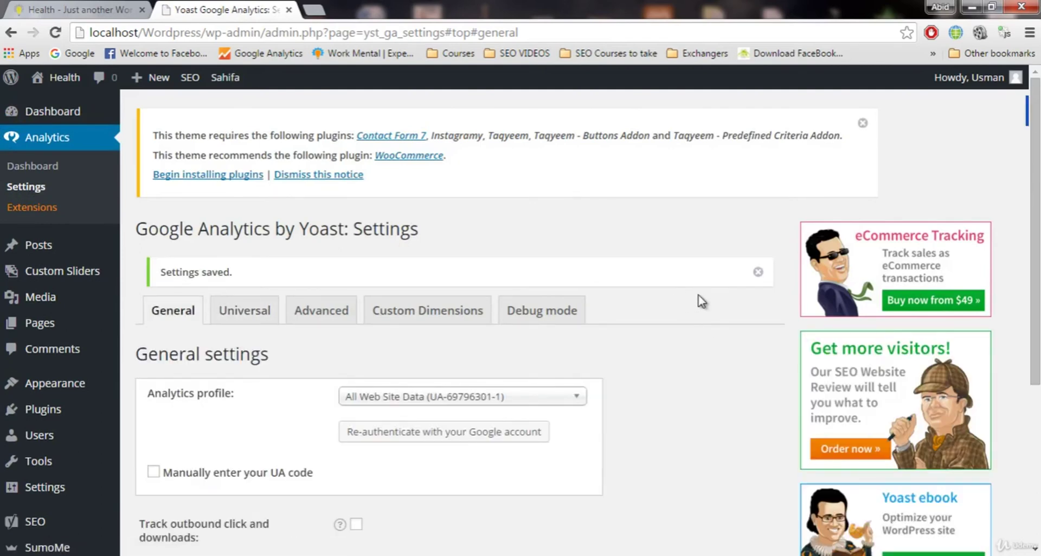
- Dismiss the Settings saved notice and reopen the Analytics profile list to check Work Mental
{"action": "left_click", "coordinate": [758, 273]}
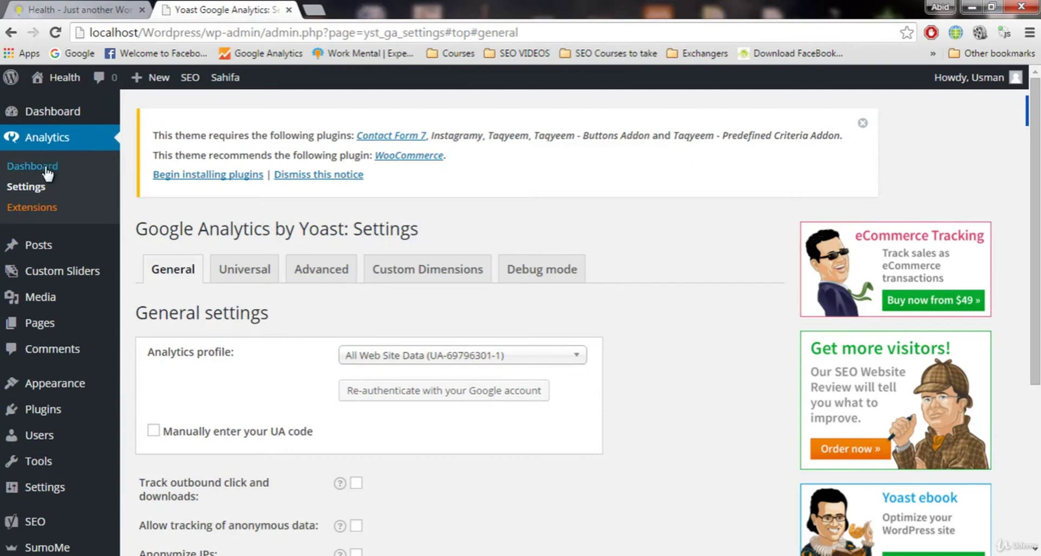
{"action": "scroll", "coordinate": [623, 304], "scroll_direction": "down", "scroll_amount": 1}
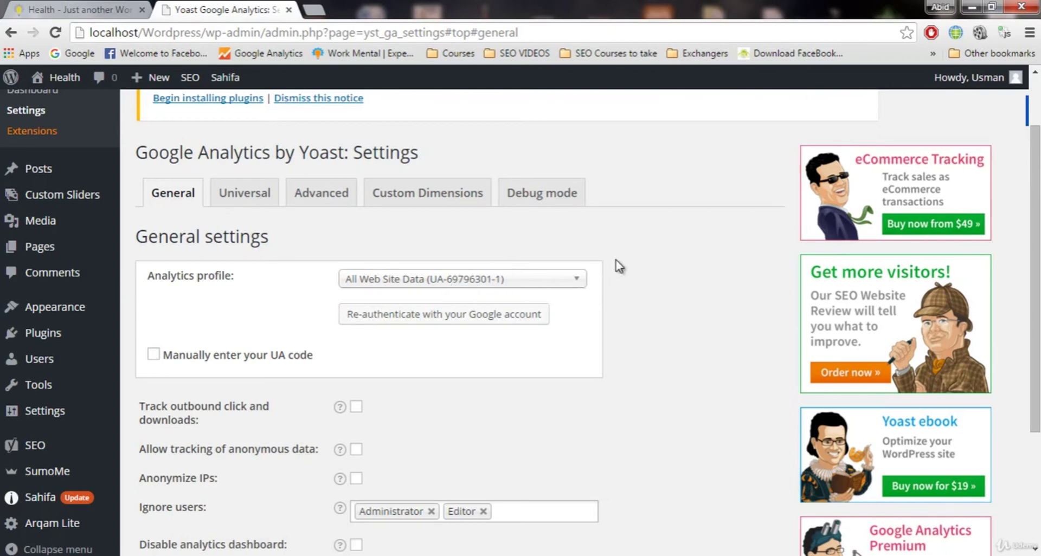
{"action": "left_click", "coordinate": [496, 286]}
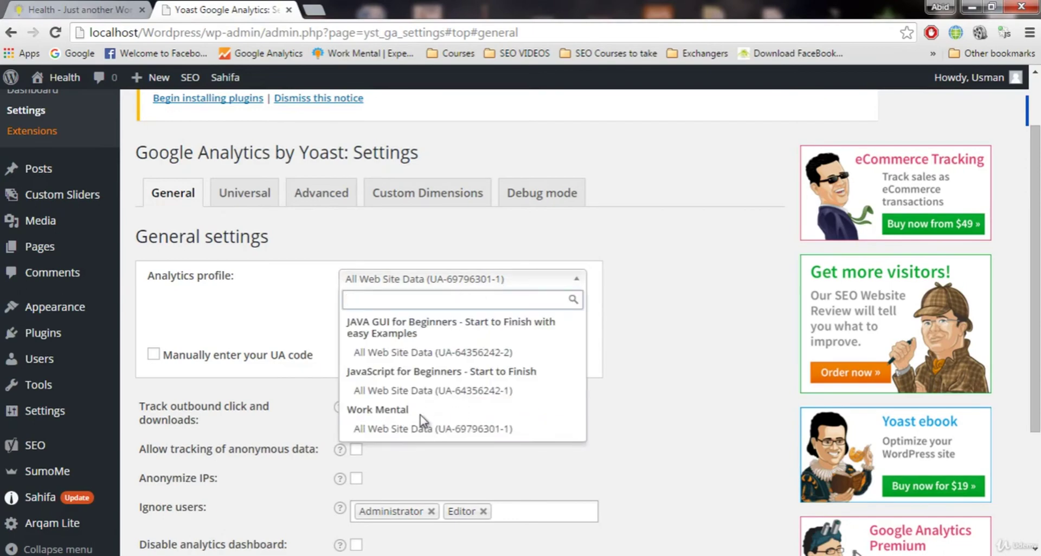